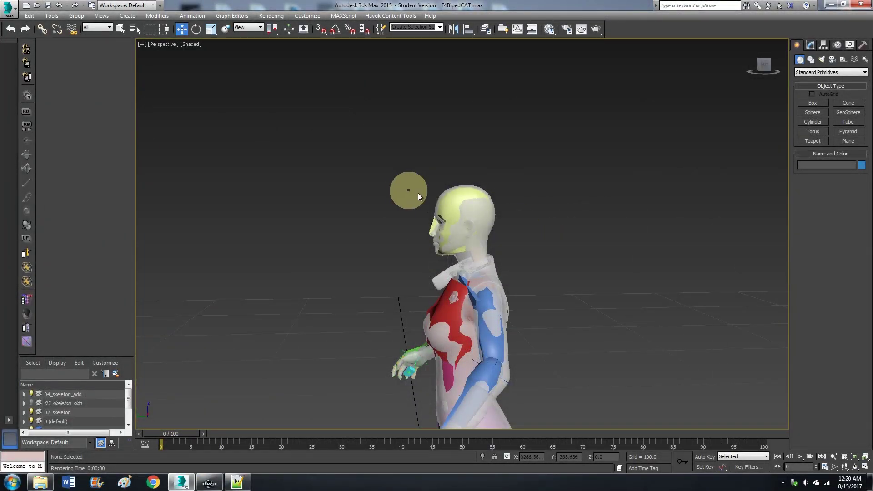
# Step: Hide the Bip_Head bone with Hide Selection, then pan to recentre the figure
pyautogui.click(457, 207)
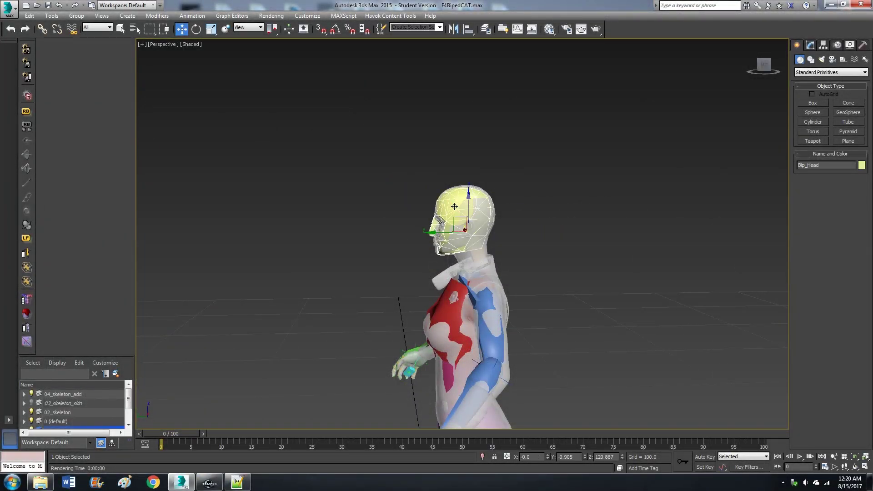
pyautogui.rightClick(454, 207)
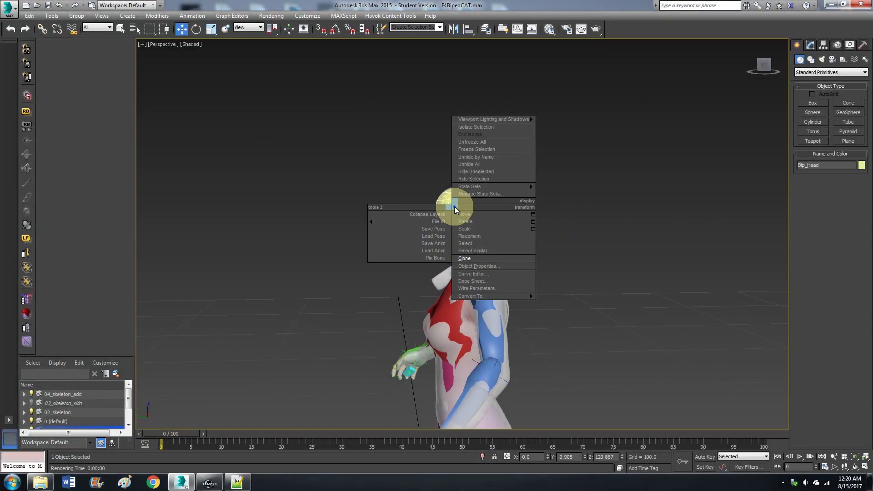
pyautogui.click(487, 178)
pyautogui.moveTo(569, 228); pyautogui.dragTo(511, 205, button='middle')
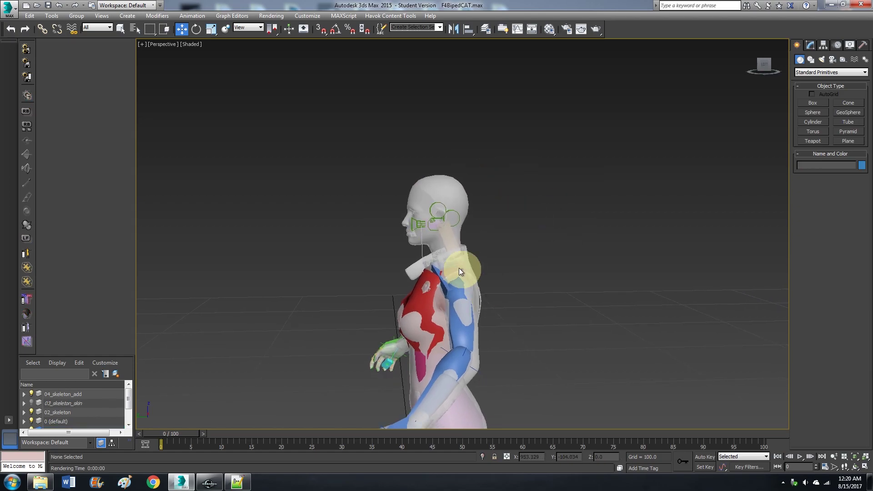
pyautogui.scroll(5, 462, 269)
pyautogui.scroll(-4, 536, 197)
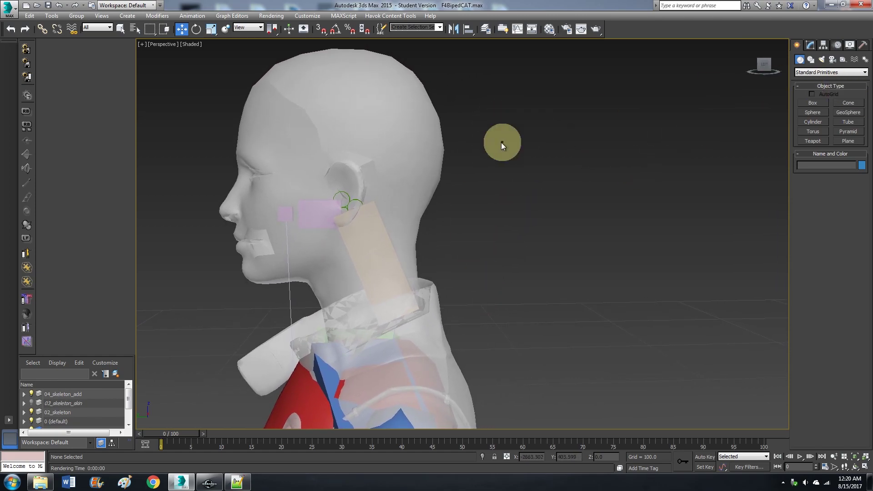
# Step: In the Left view, draw a torus beside the head, replacing the deleted first attempt
pyautogui.press('l')
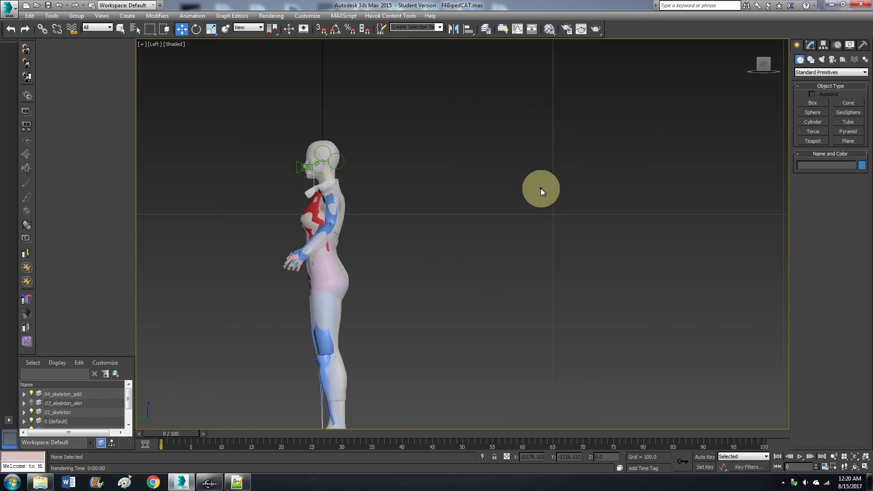
pyautogui.moveTo(364, 194); pyautogui.dragTo(446, 212, button='middle')
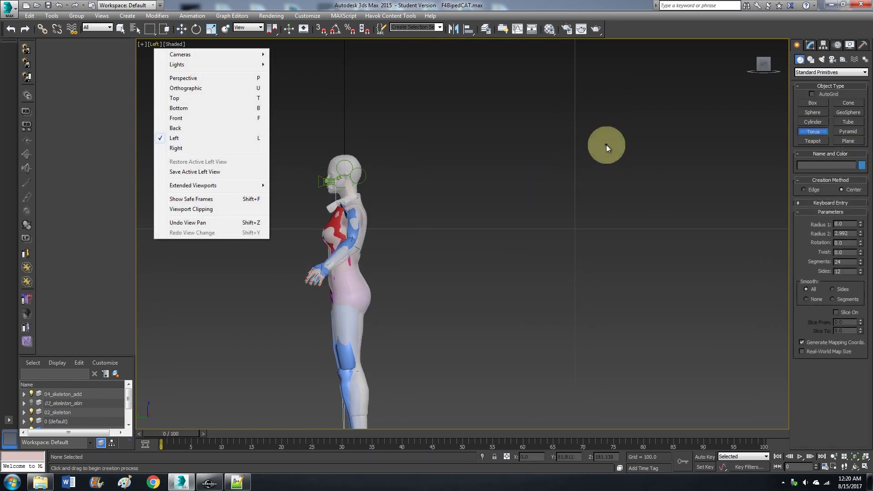
pyautogui.click(607, 145)
pyautogui.moveTo(607, 145); pyautogui.dragTo(584, 159)
pyautogui.click(563, 175)
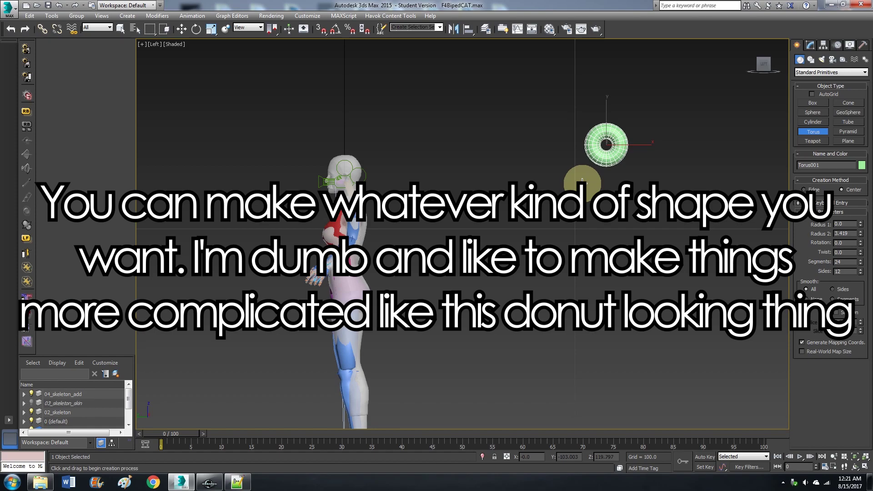
pyautogui.press('Delete')
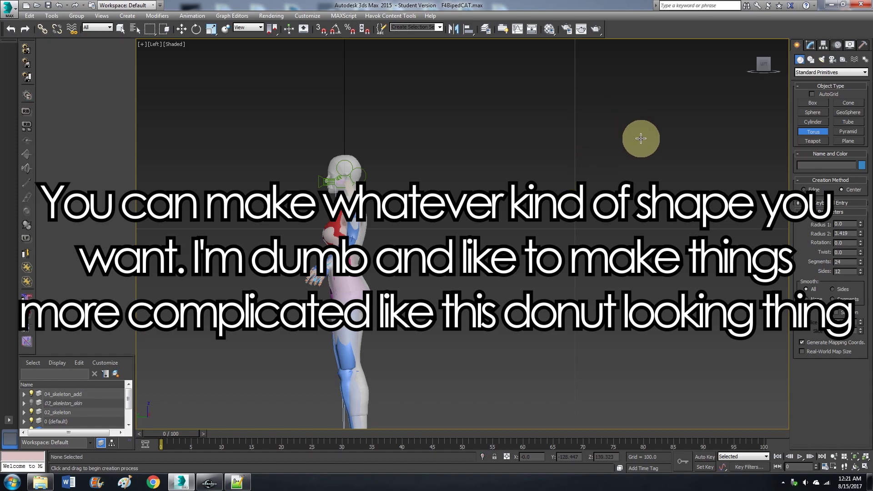
pyautogui.moveTo(619, 142); pyautogui.dragTo(570, 177)
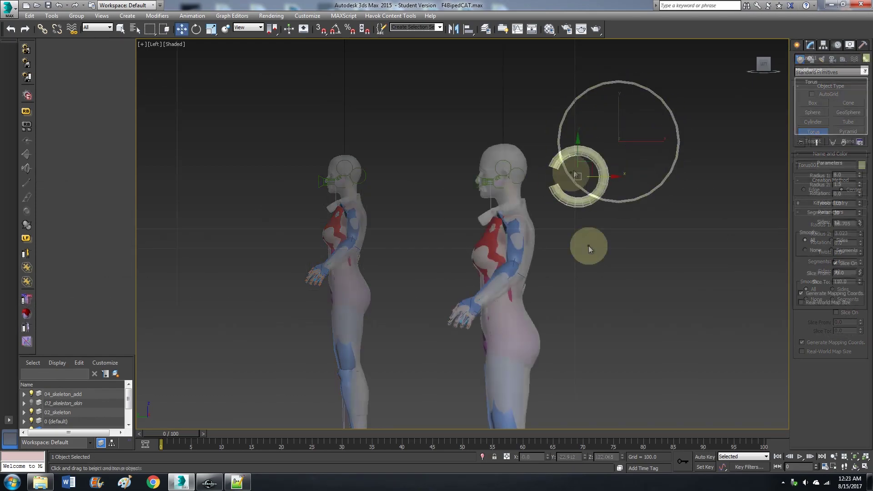
# Step: Return to the Perspective view and orbit the character to inspect the sliced ring
pyautogui.press('p')
pyautogui.moveTo(617, 253)
pyautogui.keyDown('alt'); pyautogui.mouseDown(button='middle')
pyautogui.moveTo(571, 254)
pyautogui.moveTo(717, 261)
pyautogui.moveTo(632, 268)
pyautogui.moveTo(517, 258)
pyautogui.moveTo(648, 267)
pyautogui.moveTo(653, 255)
pyautogui.moveTo(610, 248)
pyautogui.mouseUp(button='middle'); pyautogui.keyUp('alt')
pyautogui.scroll(-3, 608, 247)
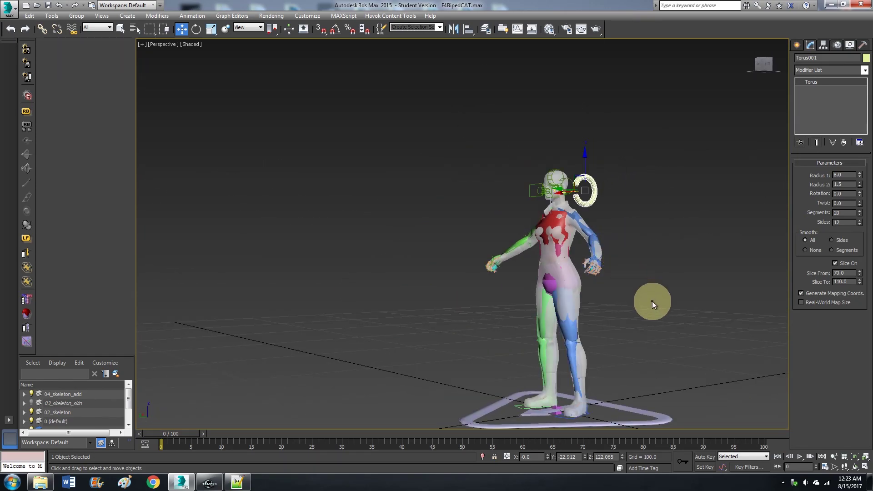
pyautogui.click(532, 29)
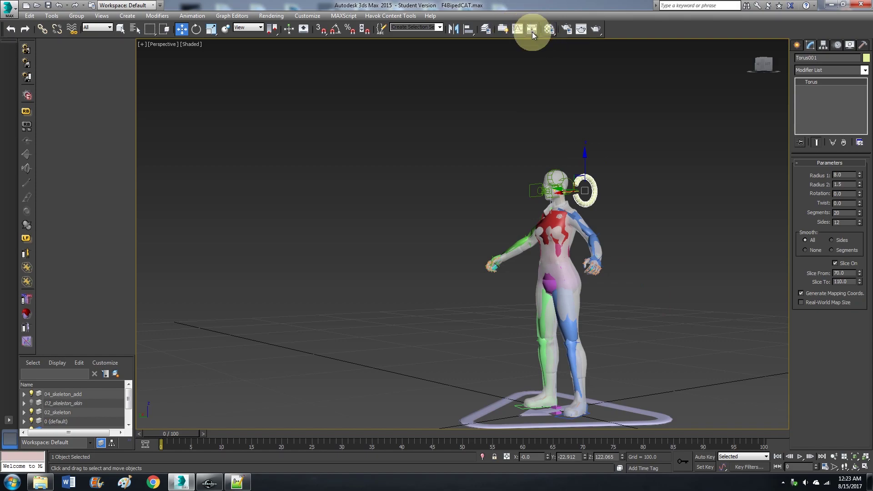
# Step: Pan and zoom the Schematic View so the full node names are readable
pyautogui.moveTo(287, 353); pyautogui.dragTo(306, 330, button='middle')
pyautogui.scroll(5, 127, 195)
pyautogui.moveTo(151, 256); pyautogui.dragTo(229, 249, button='middle')
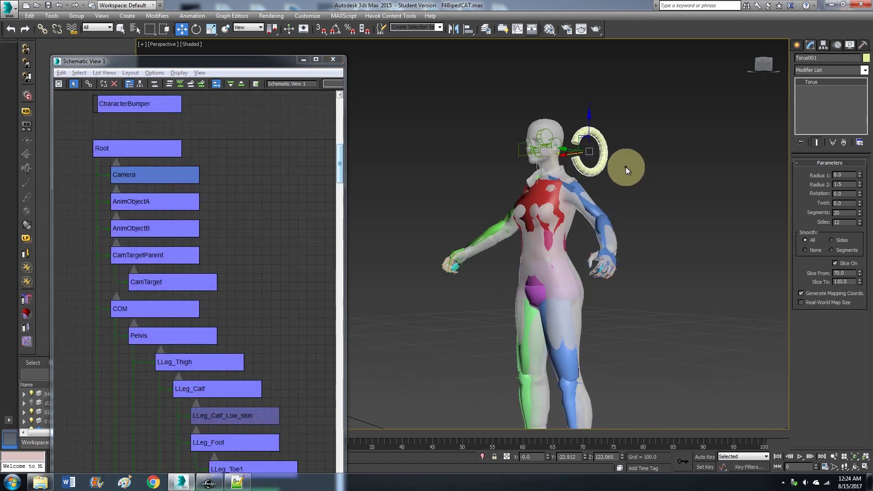
# Step: Reselect Torus001 and start aligning it to a target object
pyautogui.click(626, 168)
pyautogui.click(598, 172)
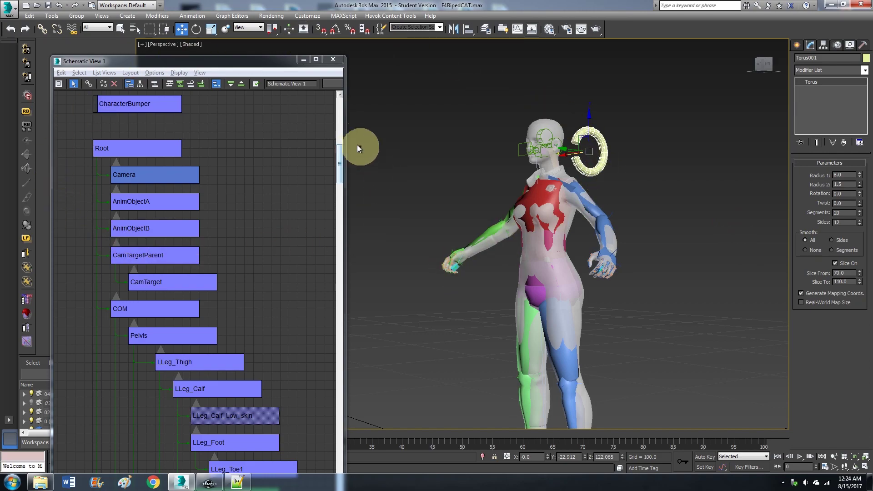
pyautogui.click(469, 30)
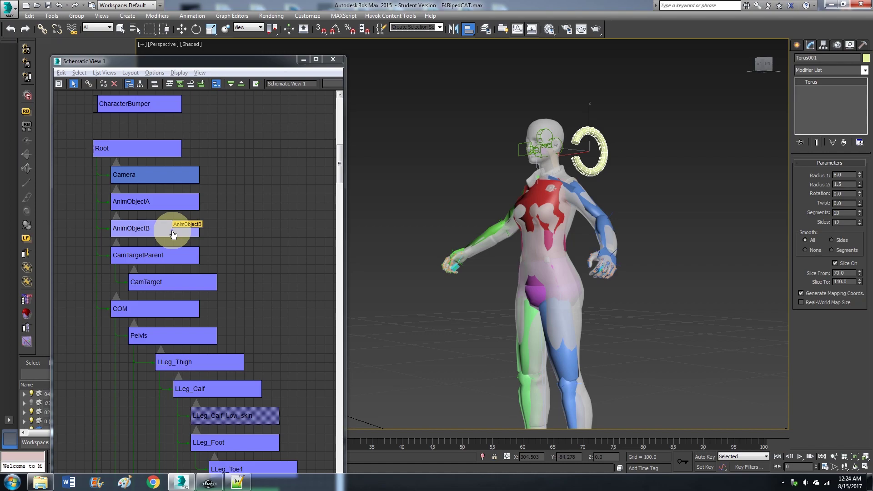
pyautogui.moveTo(630, 326); pyautogui.dragTo(636, 249, button='middle')
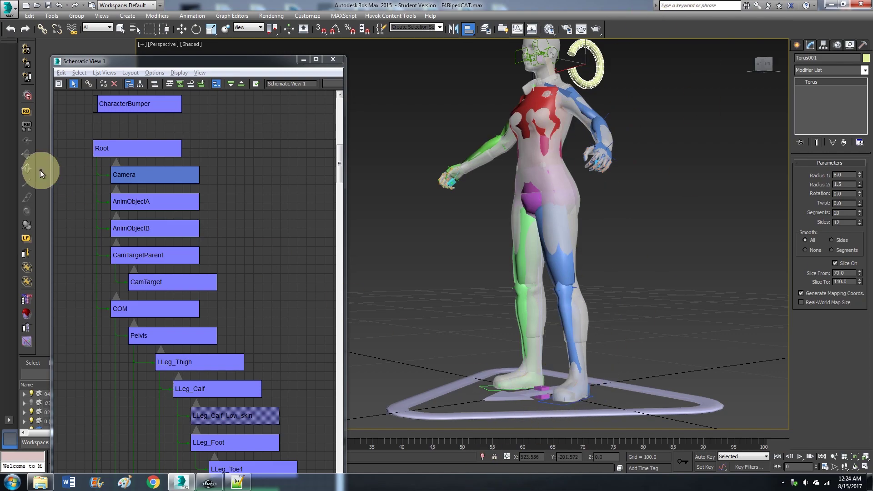
# Step: Target AnimObjectB, aligning X, Y and Z Position with Pivot Point on both objects
pyautogui.click(153, 228)
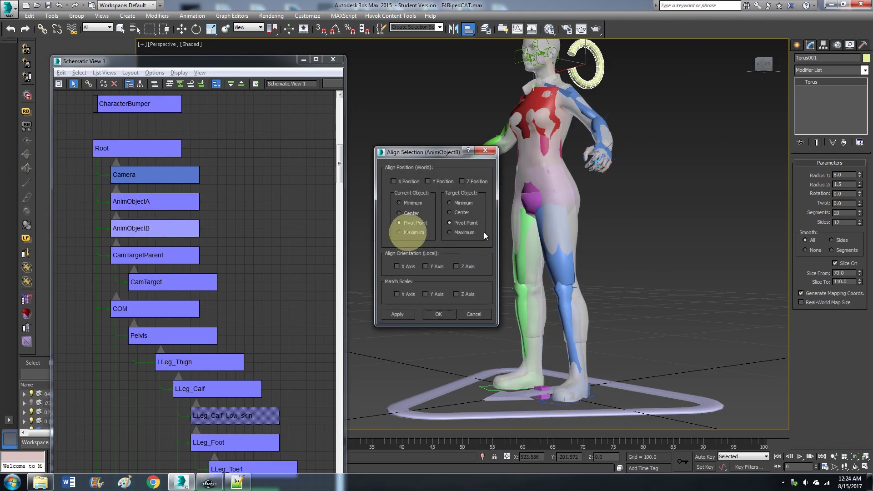
pyautogui.click(394, 182)
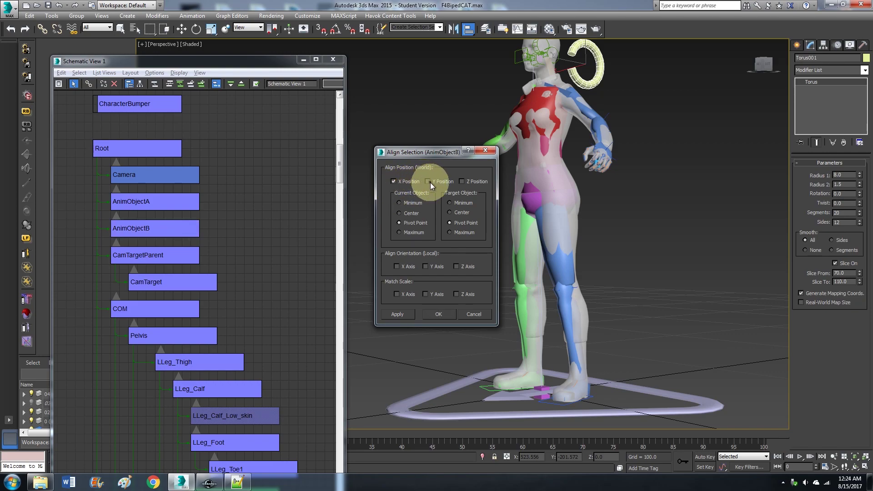
pyautogui.click(429, 182)
pyautogui.click(463, 181)
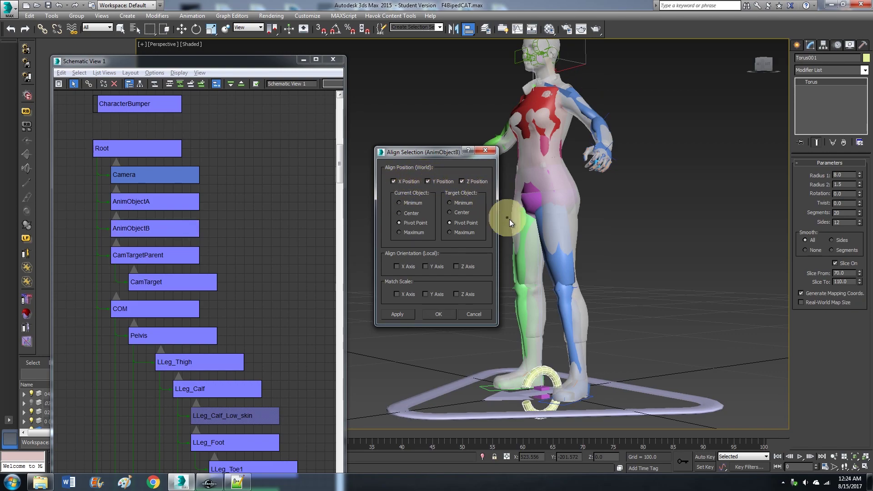
pyautogui.click(400, 212)
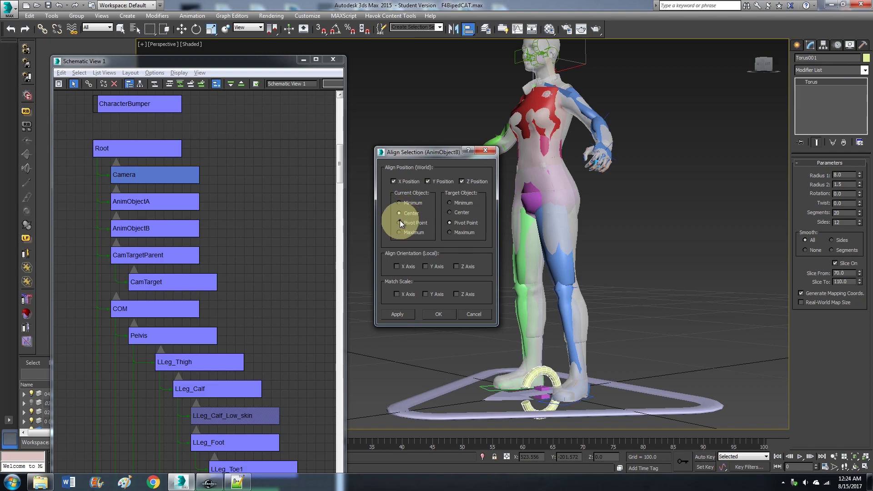
pyautogui.click(400, 222)
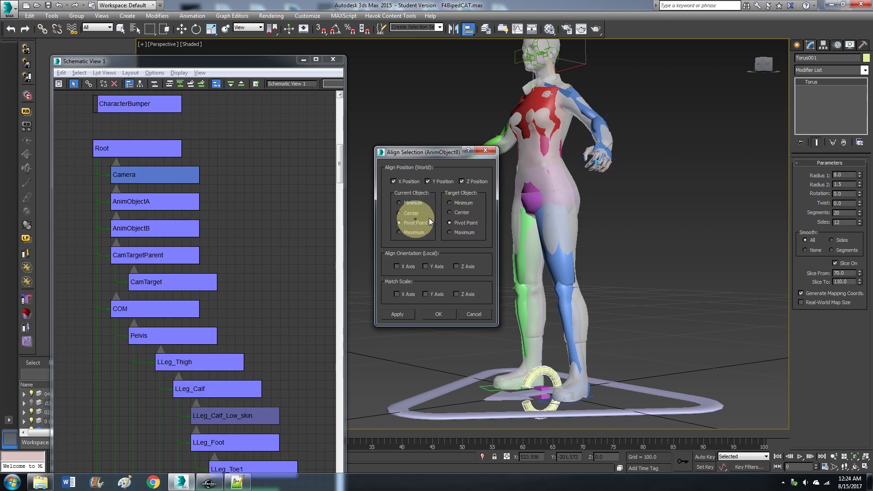
# Step: Leave all orientation axes unmatched, then apply and confirm the pivot-to-pivot alignment
pyautogui.click(396, 267)
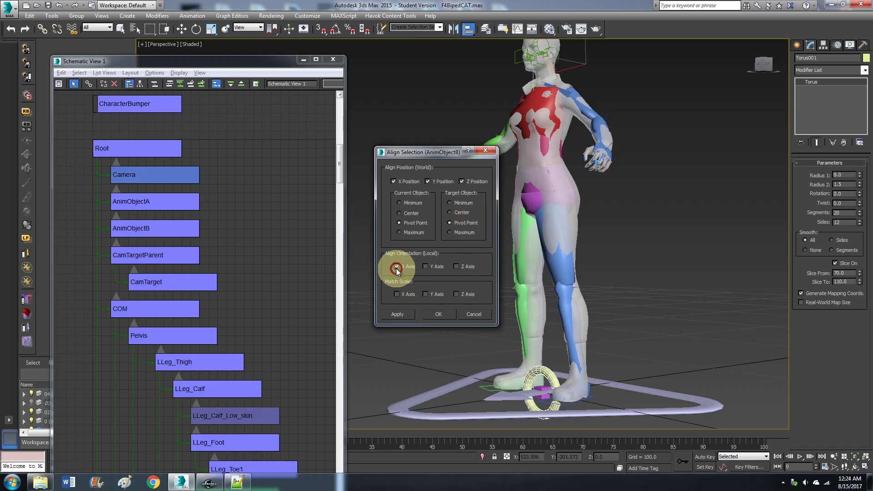
pyautogui.click(427, 267)
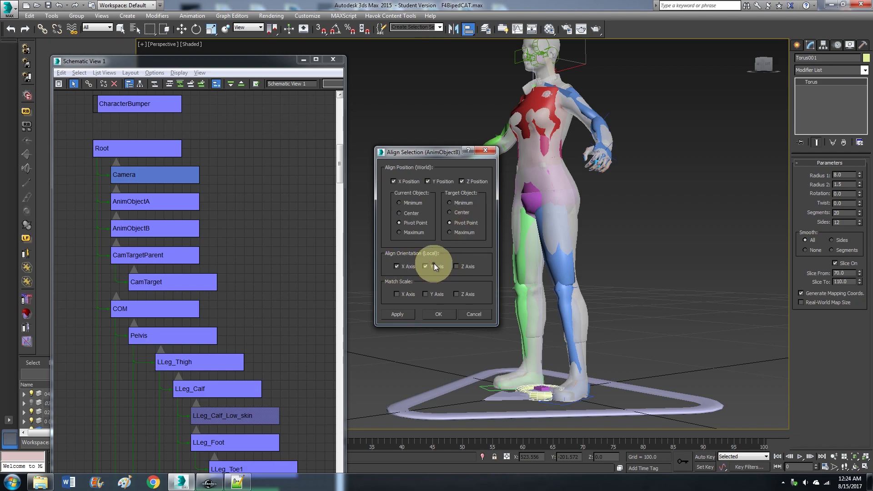
pyautogui.click(457, 266)
pyautogui.click(426, 267)
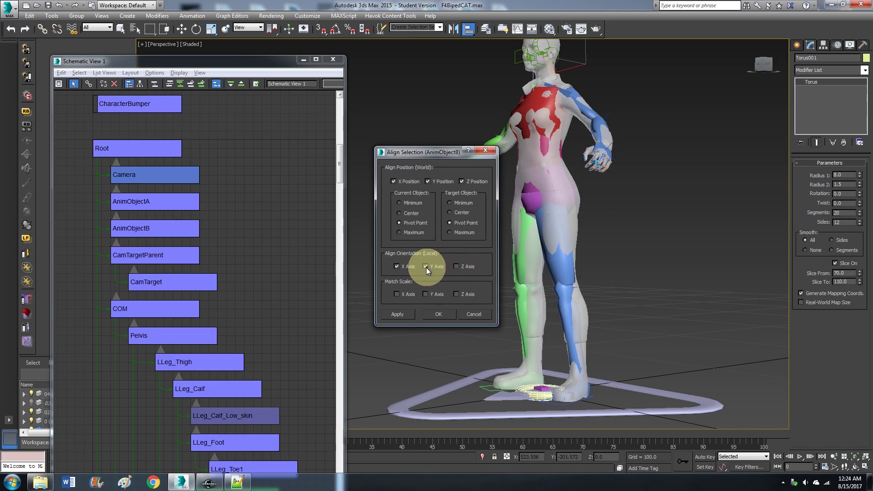
pyautogui.click(396, 267)
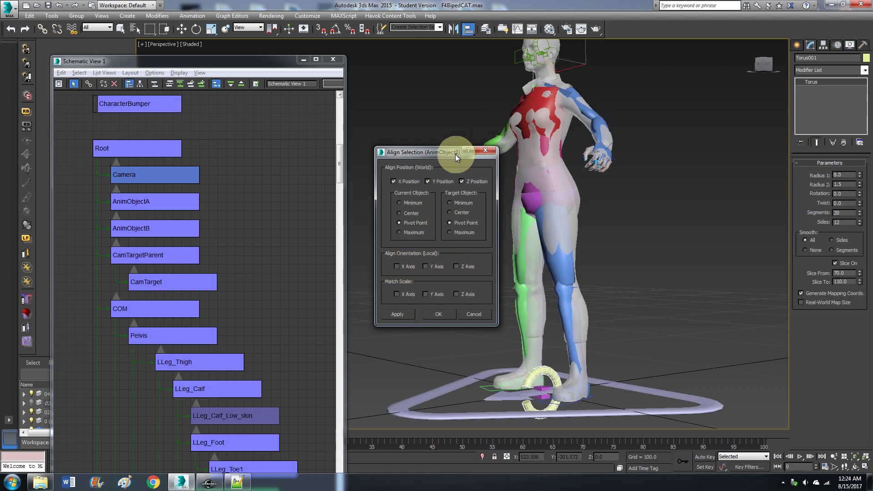
pyautogui.click(399, 315)
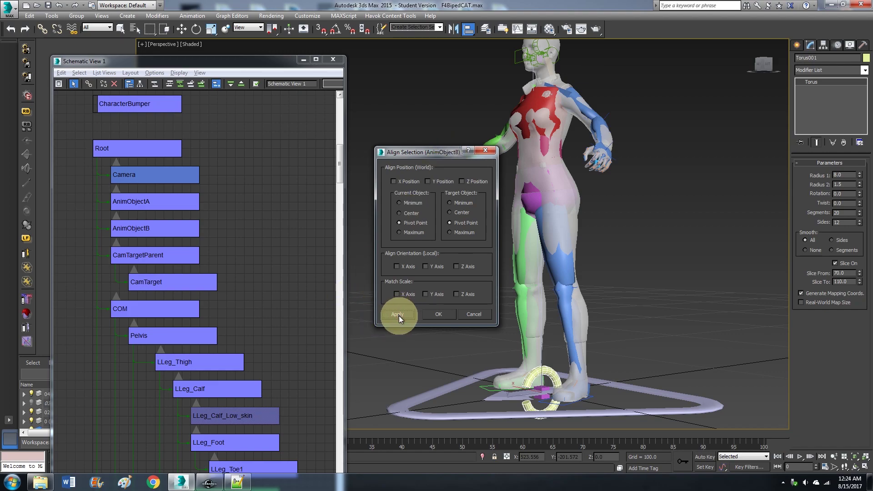
pyautogui.click(437, 315)
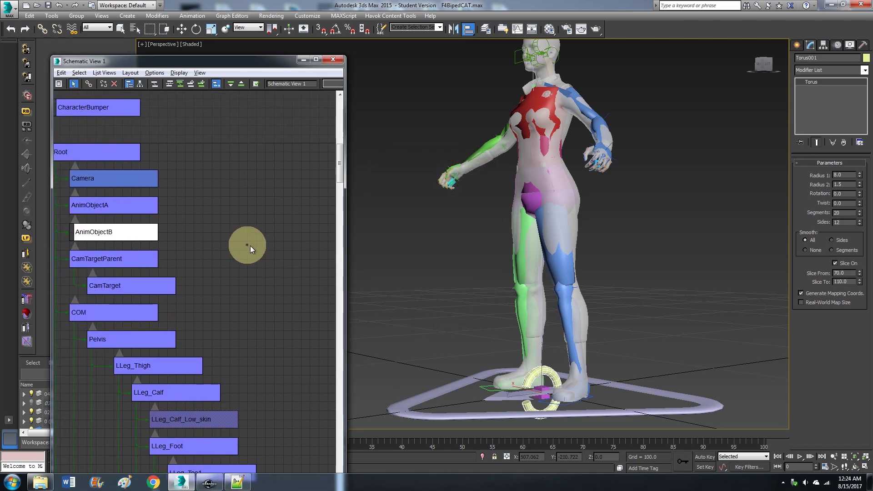
# Step: Switch to Select and Move and select AnimObjectB in the Schematic View
pyautogui.scroll(-4, 252, 247)
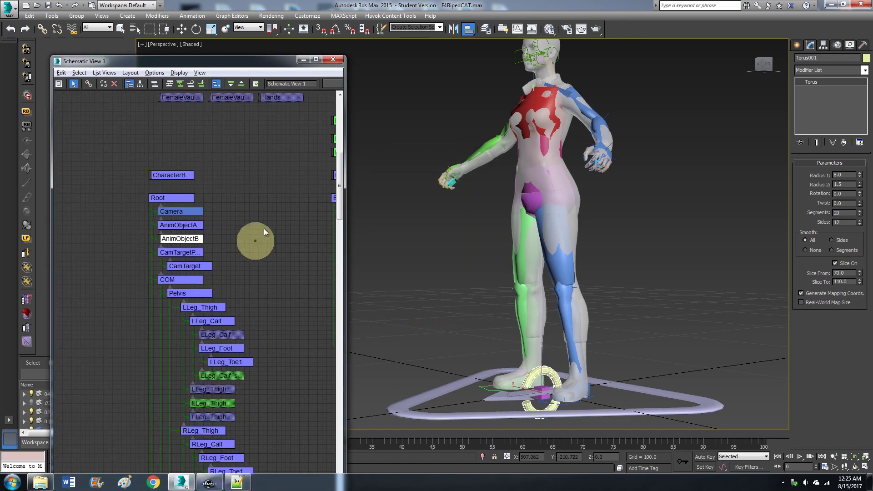
pyautogui.click(181, 30)
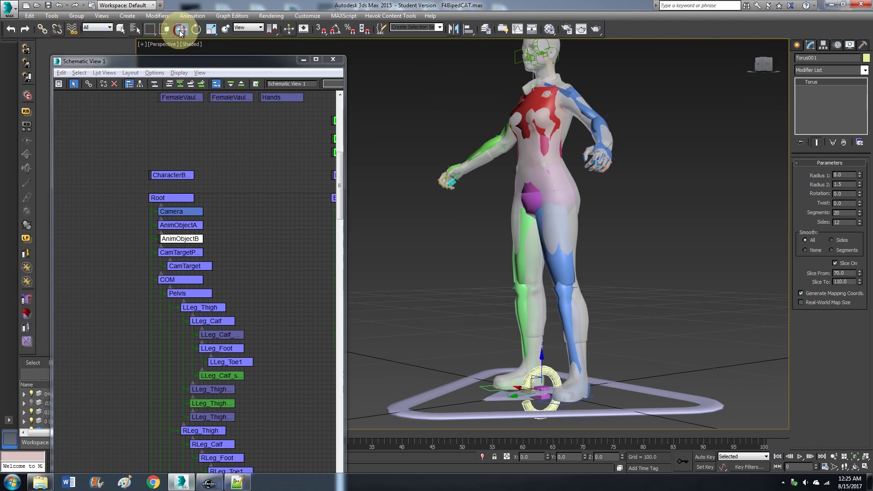
pyautogui.click(267, 195)
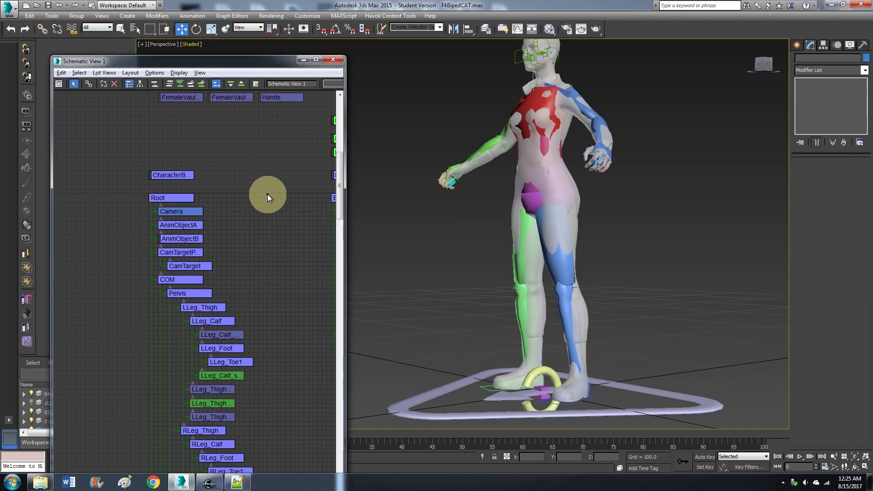
pyautogui.click(193, 245)
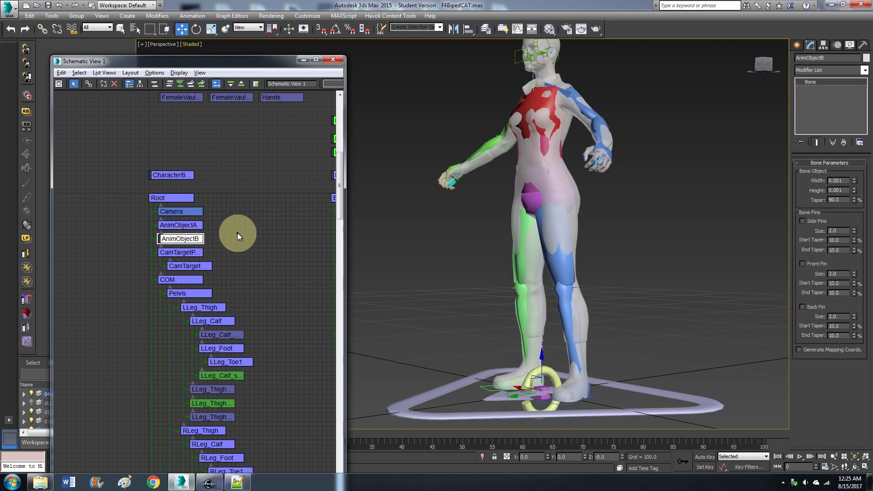
pyautogui.scroll(10, 523, 310)
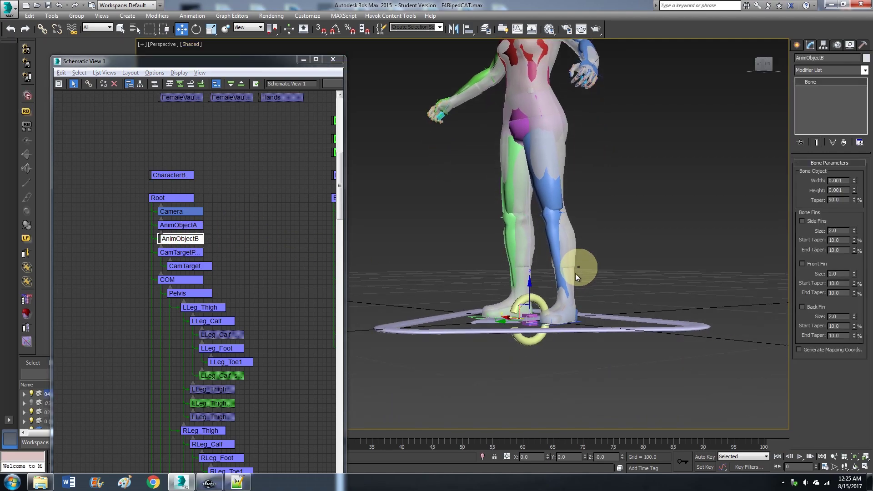
pyautogui.scroll(2, 534, 312)
pyautogui.scroll(-5, 524, 307)
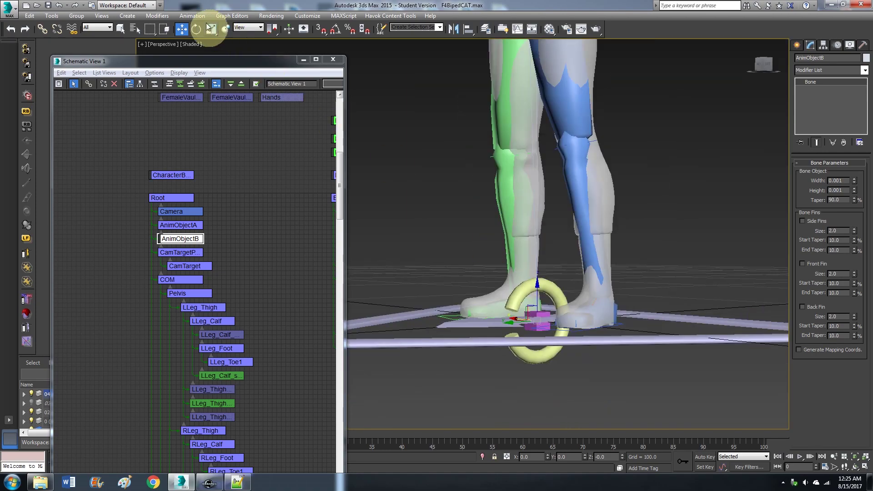
# Step: Apply Animation > Constraints > Position Constraint to AnimObjectB, picking the Torus001 ring as target
pyautogui.click(193, 17)
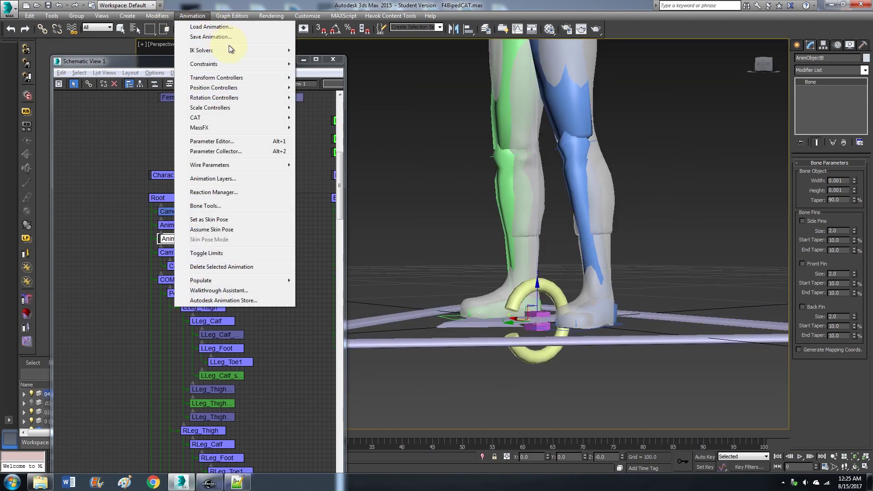
pyautogui.moveTo(241, 68)
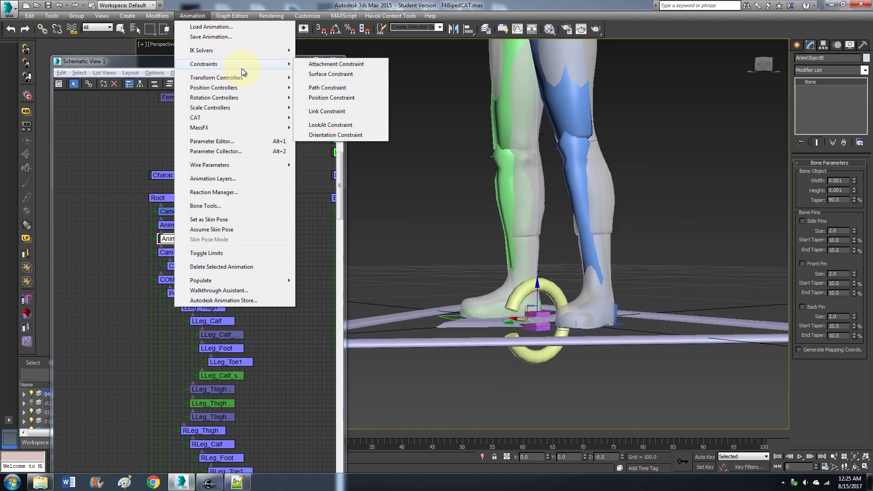
pyautogui.click(337, 98)
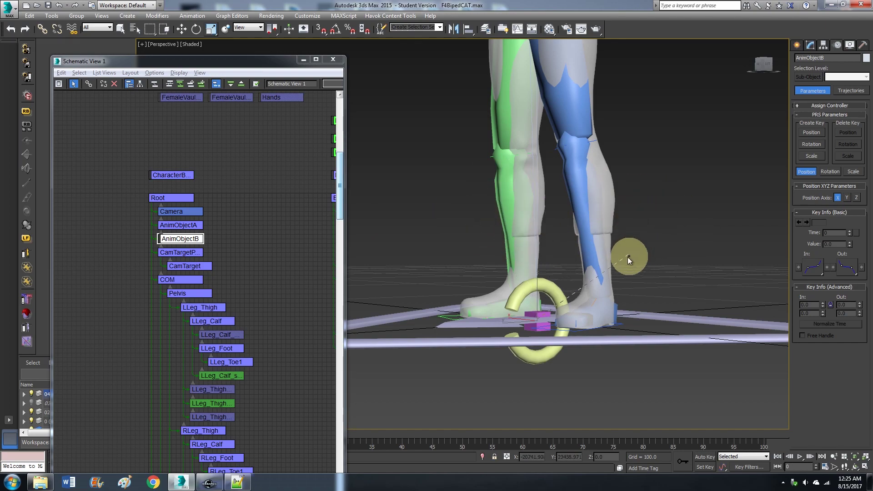
pyautogui.click(546, 287)
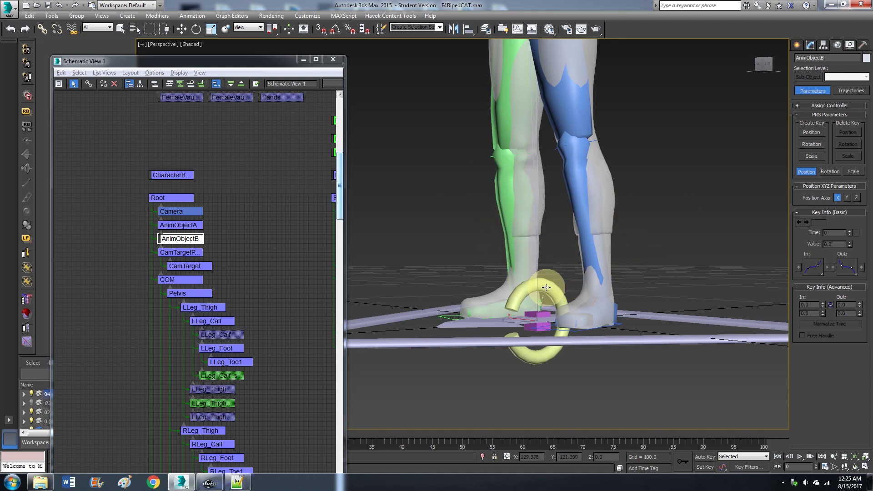
pyautogui.moveTo(549, 287); pyautogui.dragTo(521, 287)
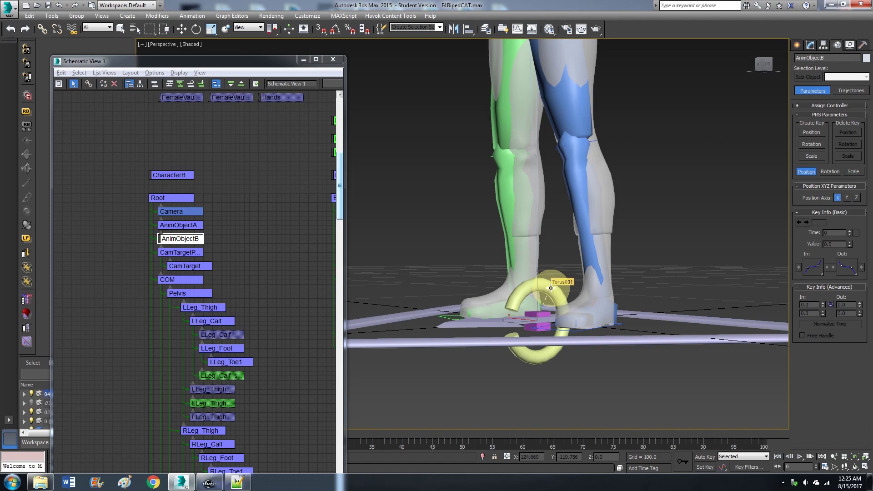
pyautogui.moveTo(551, 287); pyautogui.dragTo(565, 224)
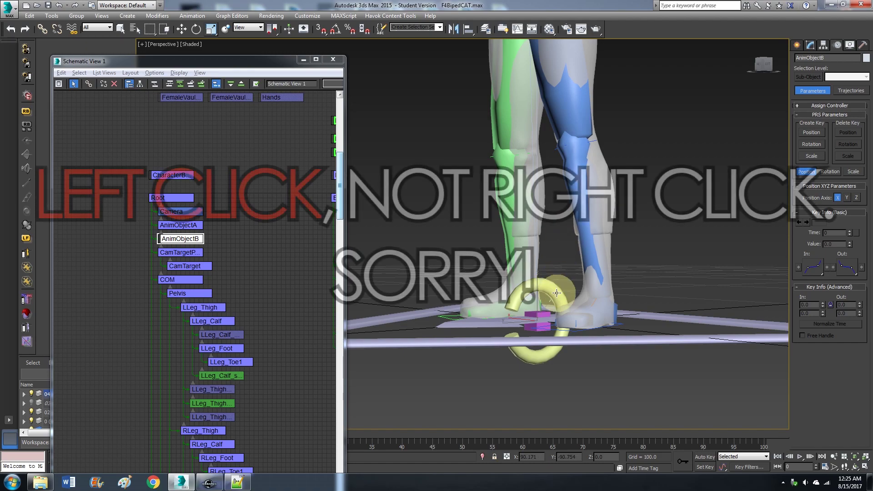
pyautogui.click(553, 292)
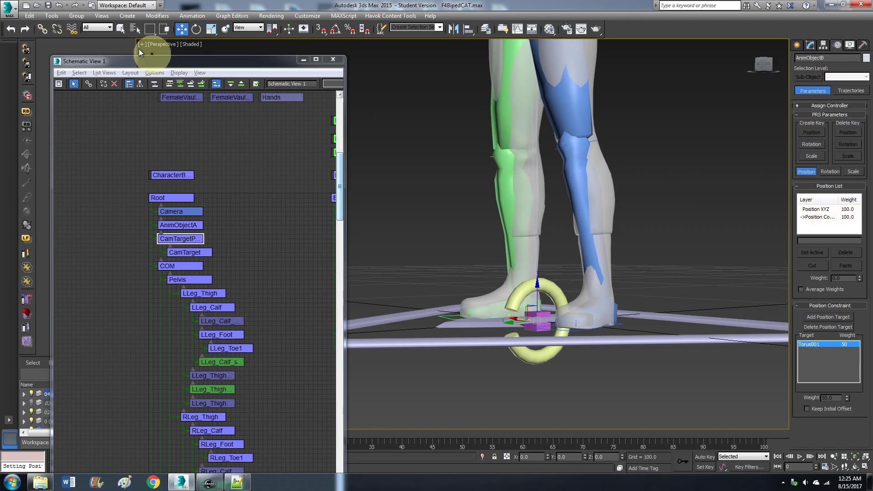
# Step: Apply an Orientation Constraint to AnimObjectB with Torus001 as its target
pyautogui.click(192, 16)
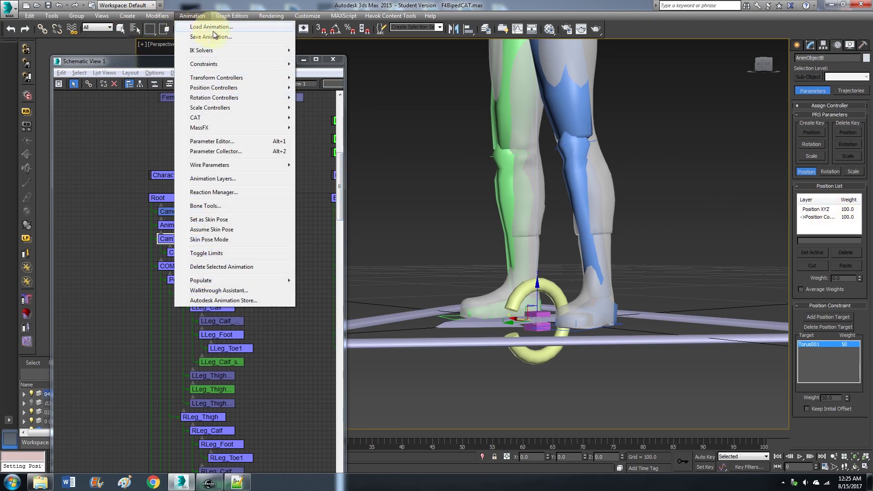
pyautogui.moveTo(241, 64)
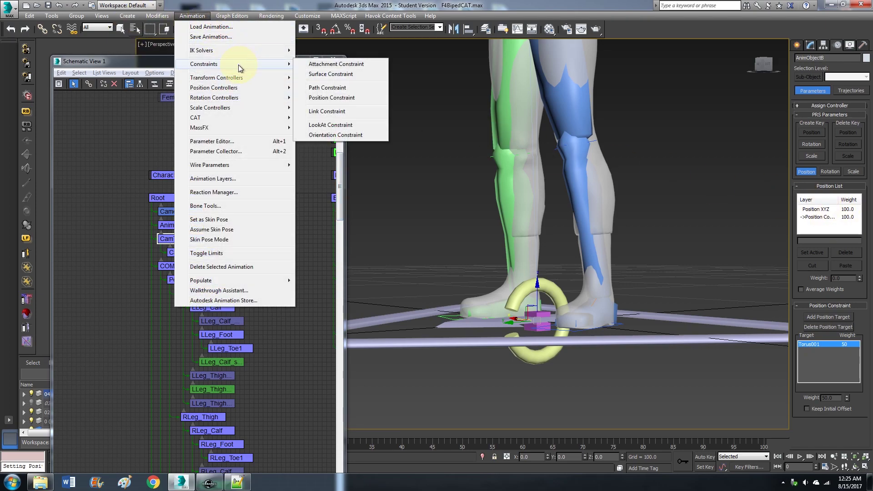
pyautogui.click(350, 135)
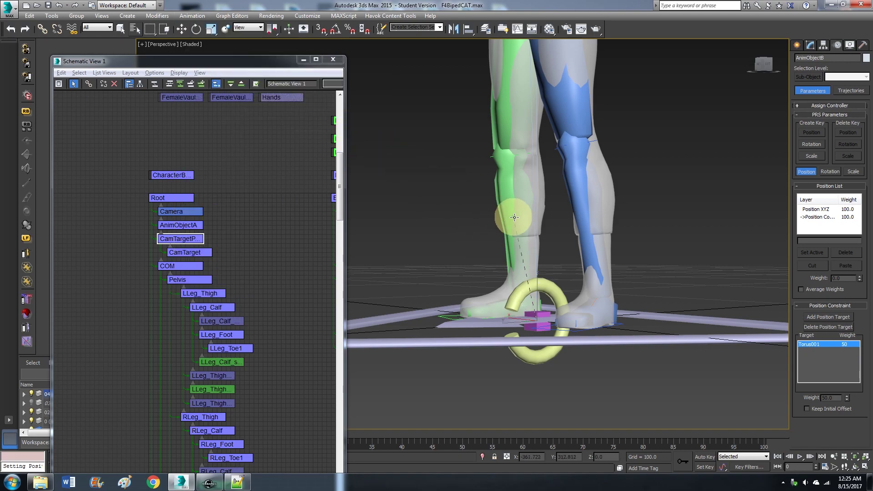
pyautogui.click(551, 286)
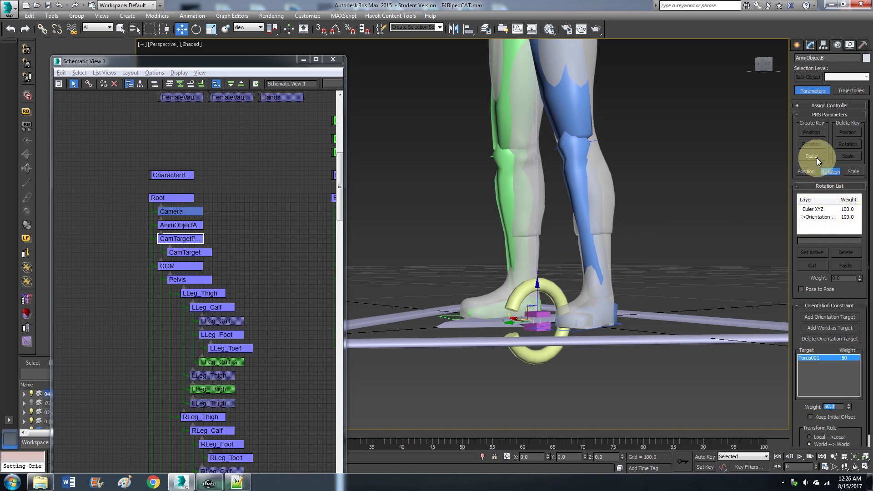
# Step: In the Motion panel, turn on Keep Initial Offset for the Position and Orientation constraints
pyautogui.click(806, 173)
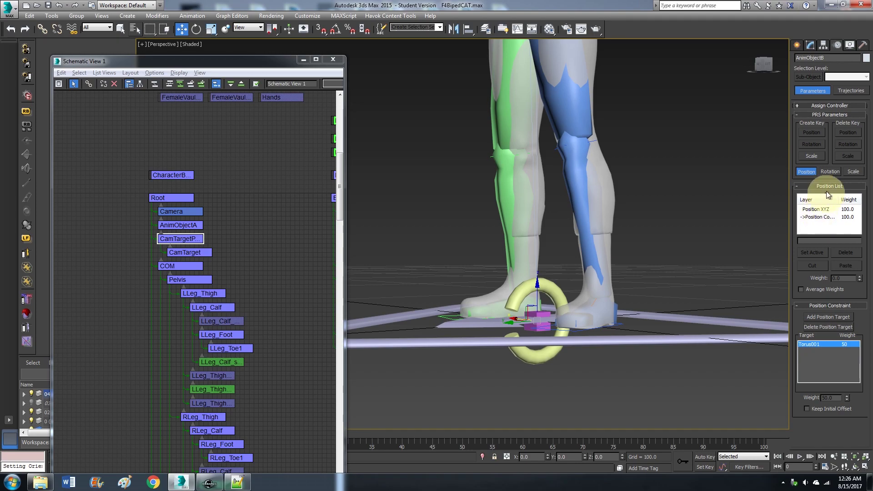
pyautogui.click(826, 174)
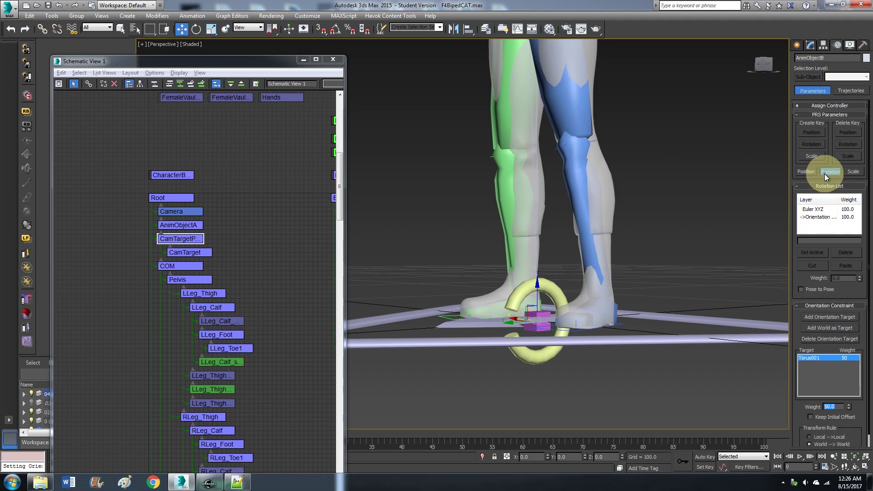
pyautogui.click(812, 418)
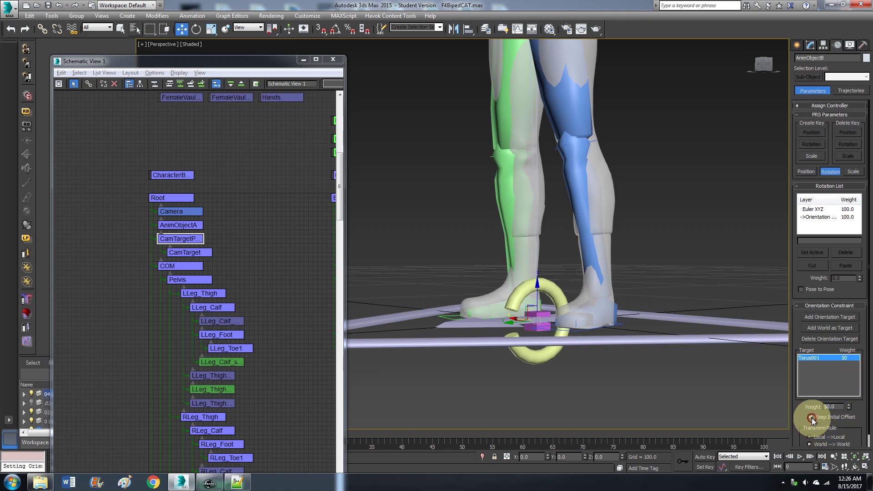
pyautogui.click(805, 173)
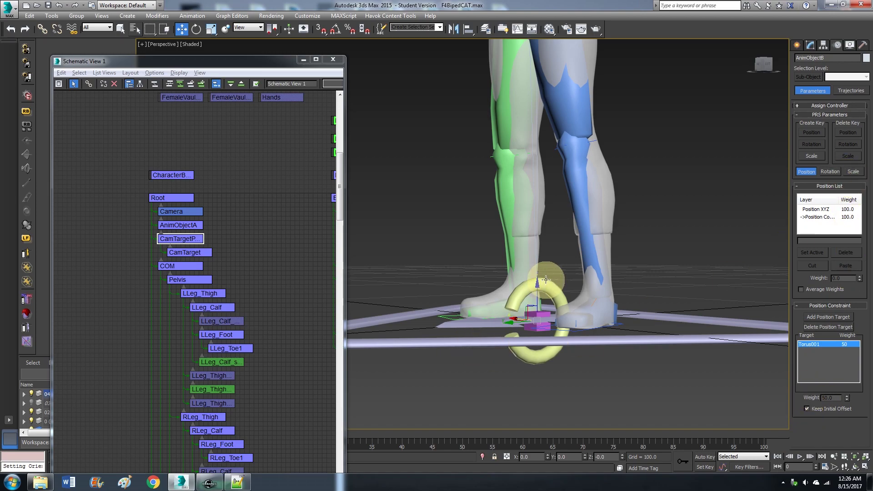
# Step: Pan and zoom the viewport to frame the character's feet and the ring
pyautogui.moveTo(546, 280); pyautogui.dragTo(571, 282, button='middle')
pyautogui.scroll(-5, 605, 256)
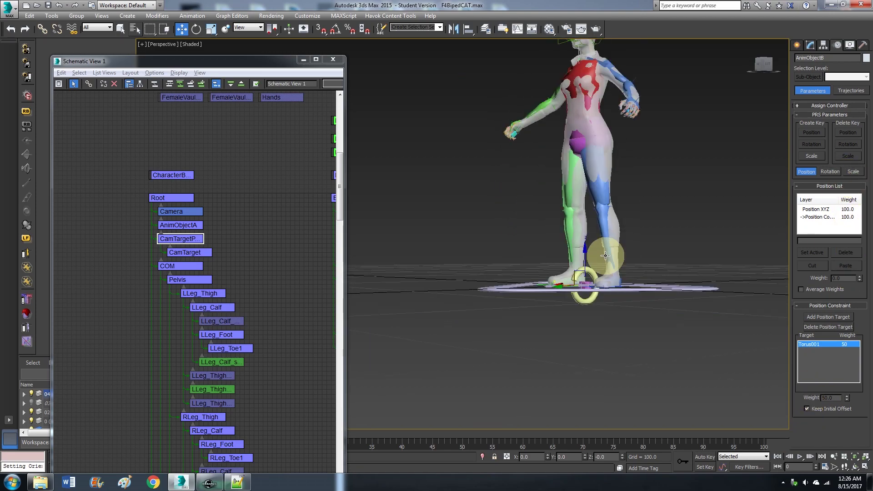
pyautogui.scroll(-3, 580, 194)
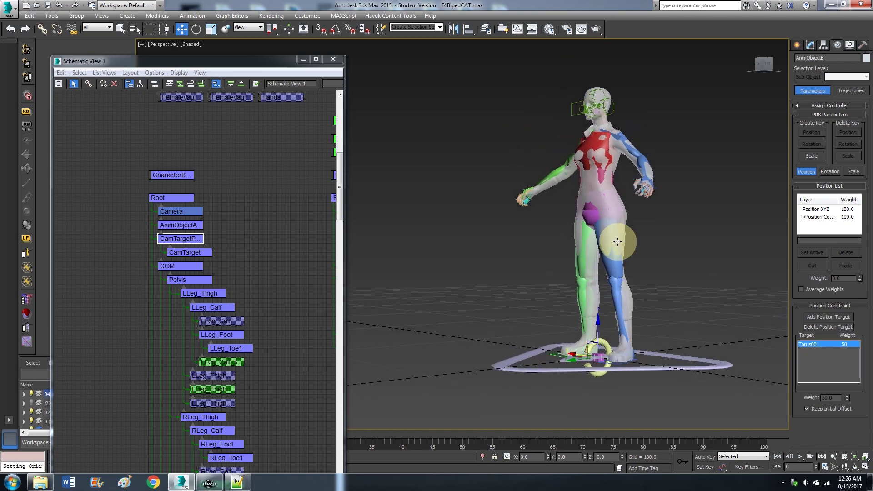
pyautogui.moveTo(558, 329); pyautogui.dragTo(605, 146, button='middle')
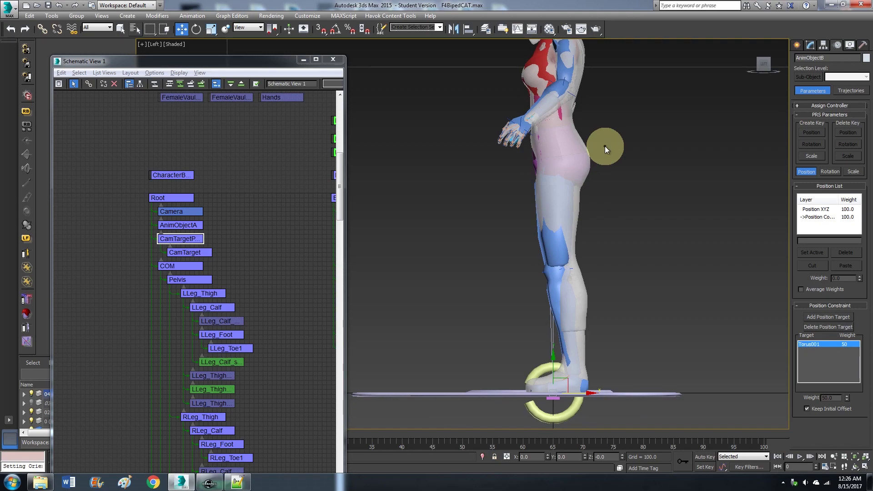
# Step: Pan and zoom the Schematic View to show the Bip bones and the Torus001 node
pyautogui.moveTo(186, 250); pyautogui.dragTo(114, 283, button='middle')
pyautogui.scroll(-2, 273, 263)
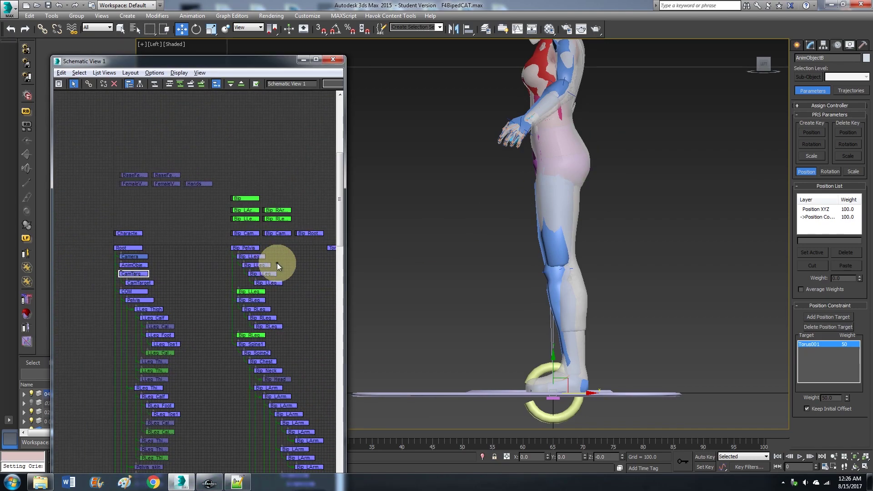
pyautogui.moveTo(273, 263); pyautogui.dragTo(230, 230, button='middle')
pyautogui.scroll(3, 234, 245)
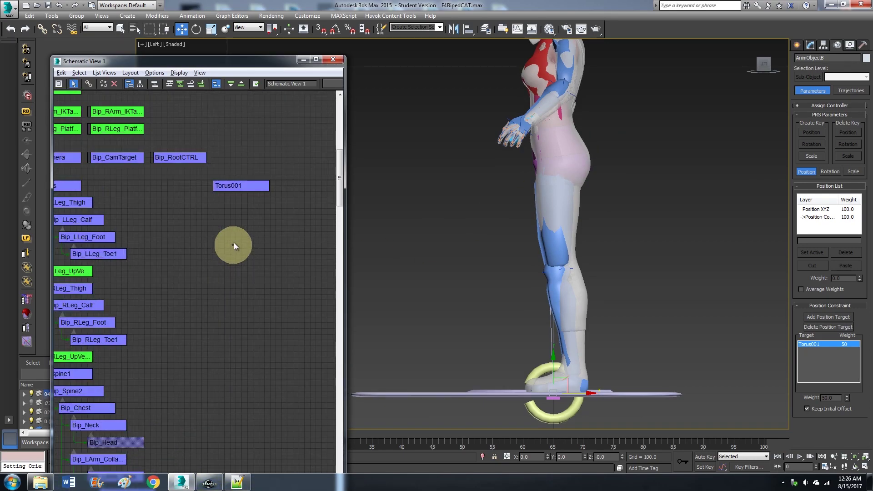
# Step: Select Torus001 in Schematic View and frame the character's head in the Left viewport
pyautogui.click(244, 186)
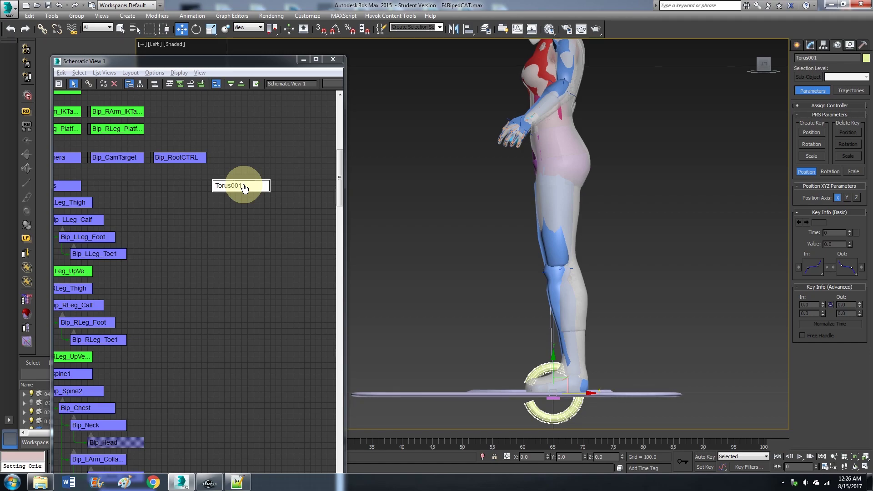
pyautogui.moveTo(645, 182); pyautogui.dragTo(643, 269, button='middle')
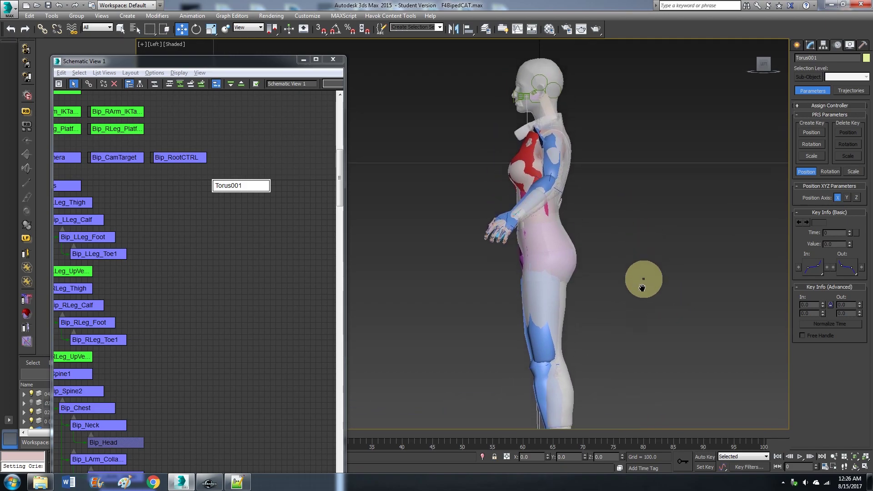
pyautogui.scroll(5, 564, 141)
pyautogui.moveTo(564, 141); pyautogui.dragTo(624, 238, button='middle')
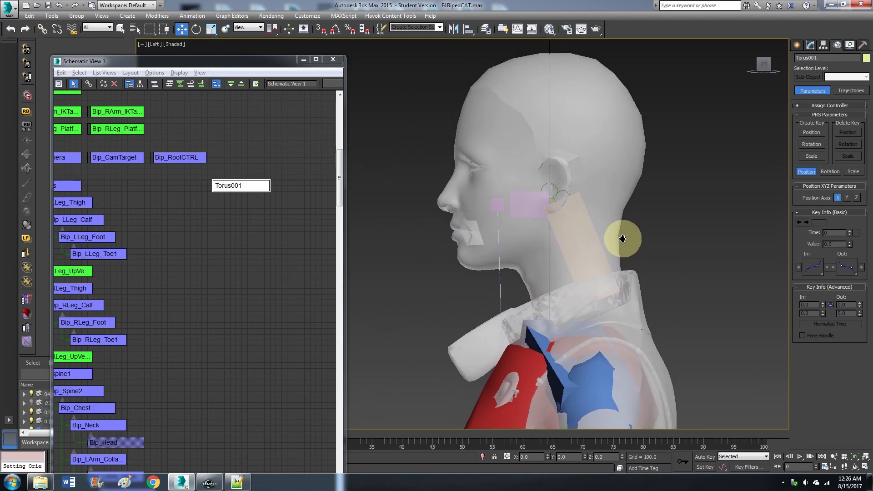
# Step: Align Torus001 to Bip_Camera on X, Y and Z position
pyautogui.click(468, 30)
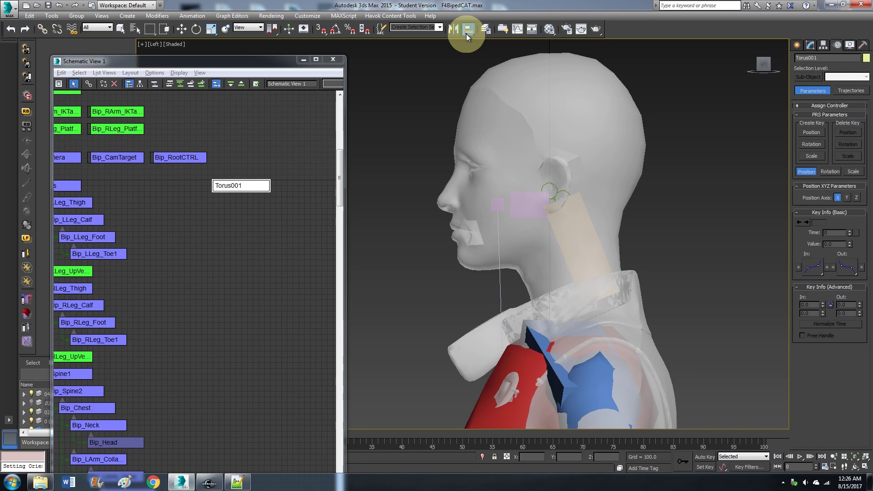
pyautogui.click(526, 205)
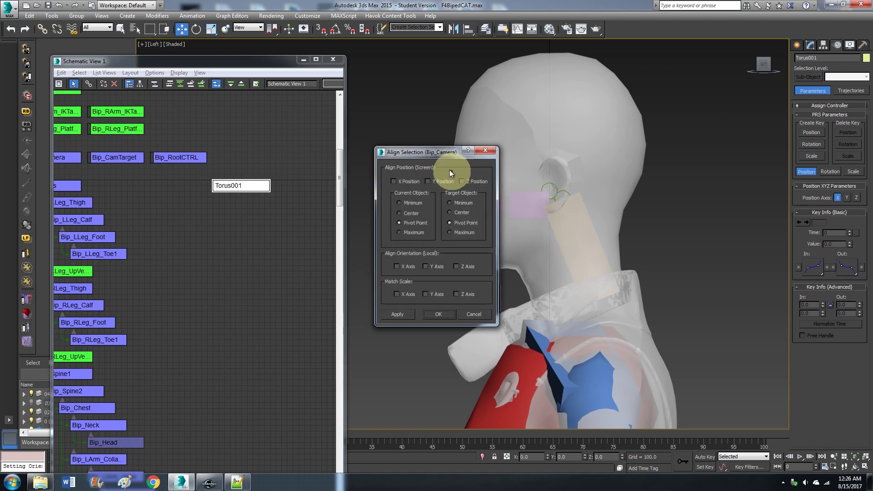
pyautogui.click(393, 181)
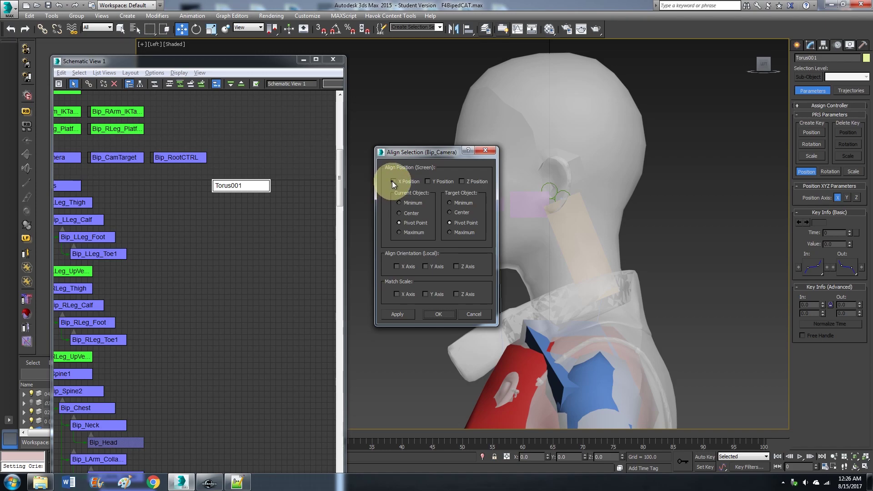
pyautogui.click(427, 182)
pyautogui.click(464, 181)
# Step: Set the alignment to Pivot Point on both objects and apply it
pyautogui.moveTo(444, 153); pyautogui.dragTo(439, 175)
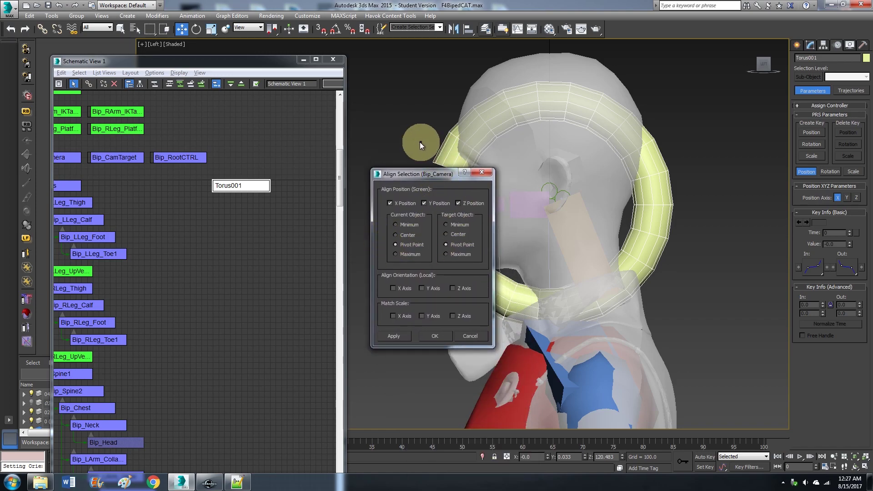
pyautogui.click(446, 234)
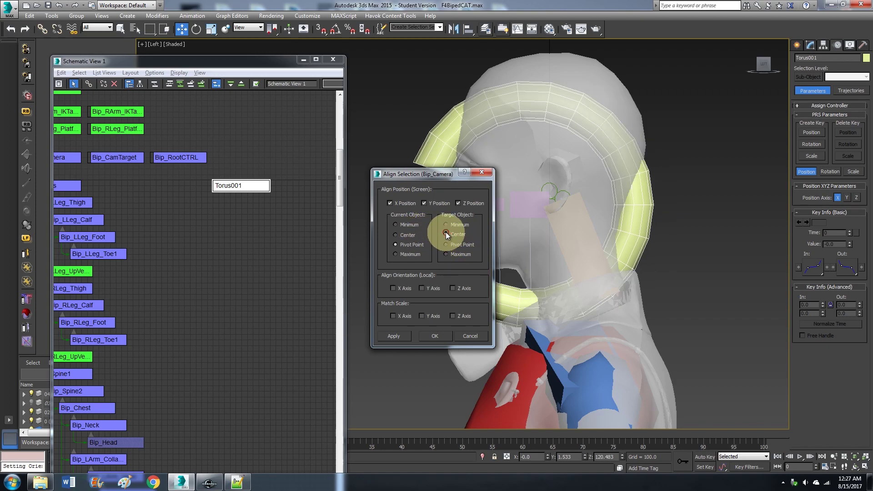
pyautogui.click(446, 244)
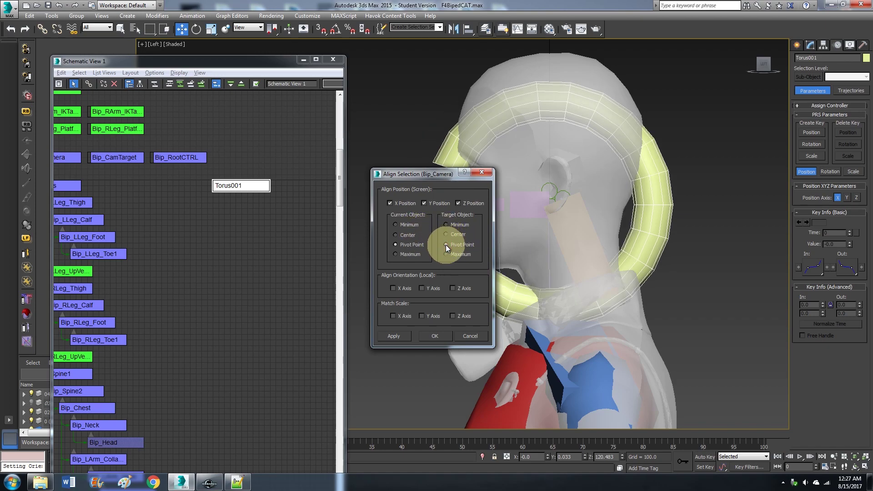
pyautogui.click(405, 339)
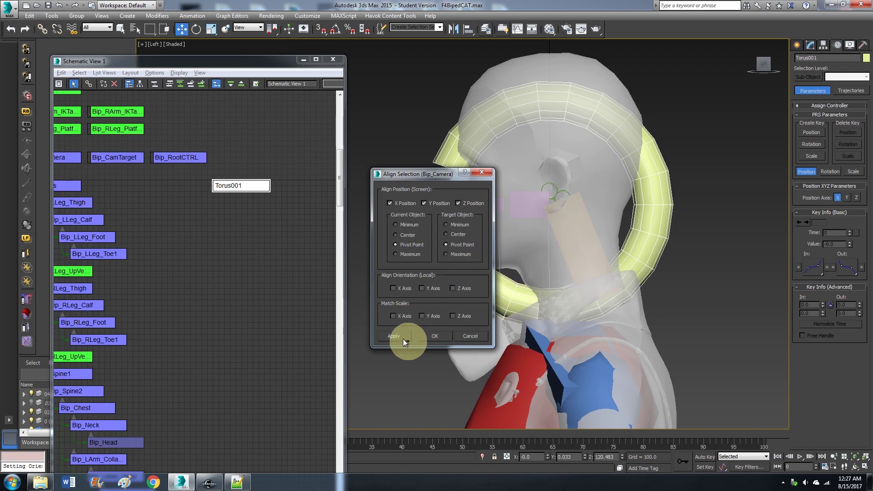
pyautogui.click(392, 336)
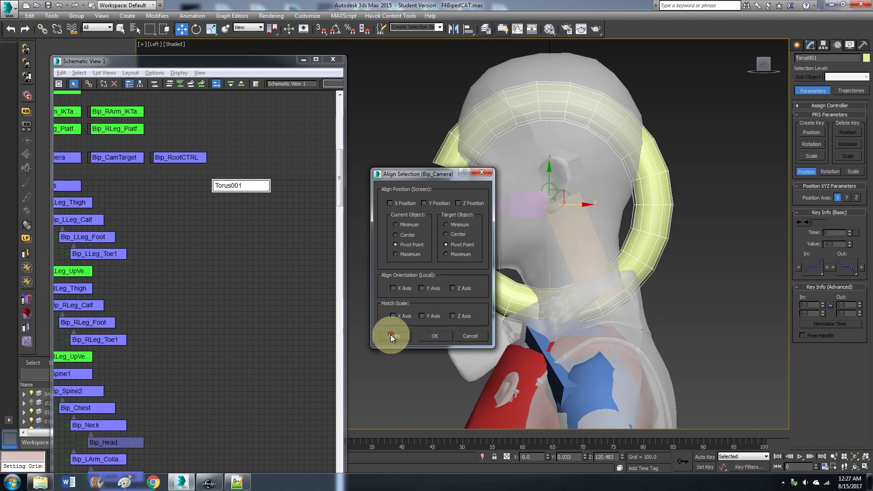
# Step: Confirm the alignment and place the Bip_Camera node beside Torus001 in Schematic View
pyautogui.click(436, 336)
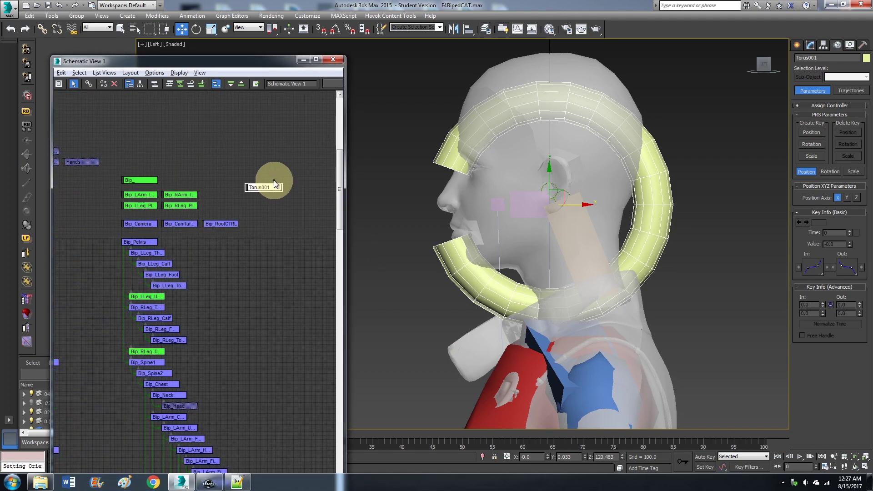
pyautogui.moveTo(140, 224); pyautogui.dragTo(283, 220)
pyautogui.click(284, 246)
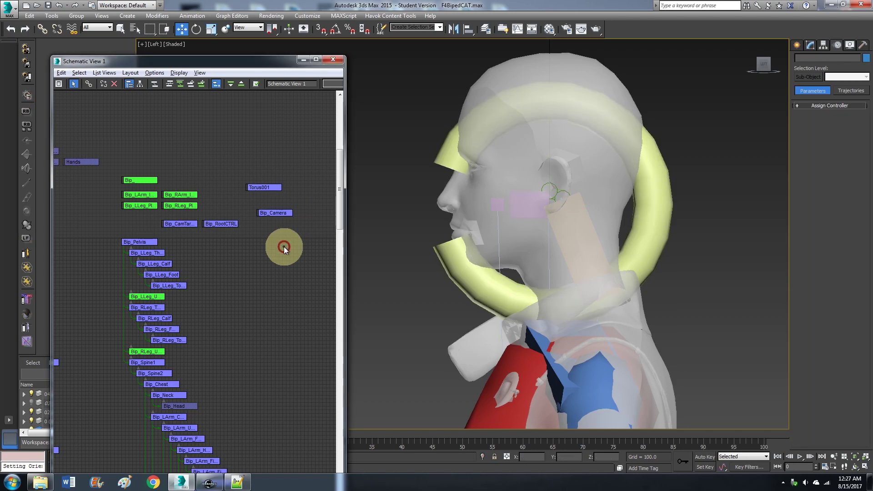
pyautogui.moveTo(211, 65)
pyautogui.mouseDown()
pyautogui.moveTo(249, 69)
pyautogui.moveTo(212, 68)
pyautogui.mouseUp()
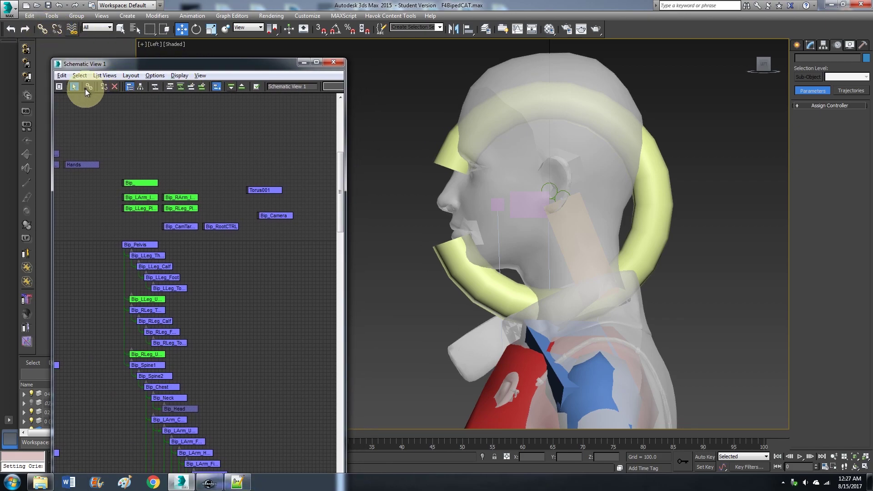
# Step: Link Bip_Camera to Torus001 with Connect, then zoom out to the whole character
pyautogui.click(90, 87)
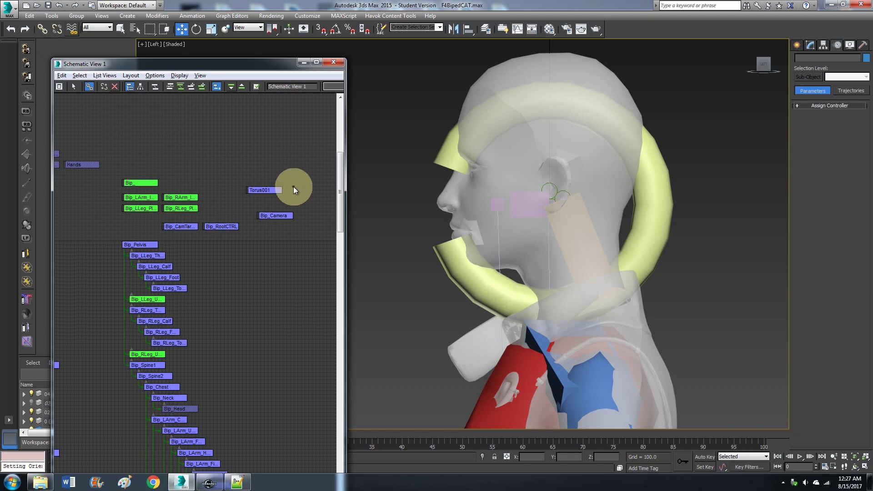
pyautogui.click(280, 217)
pyautogui.moveTo(279, 218); pyautogui.dragTo(254, 190)
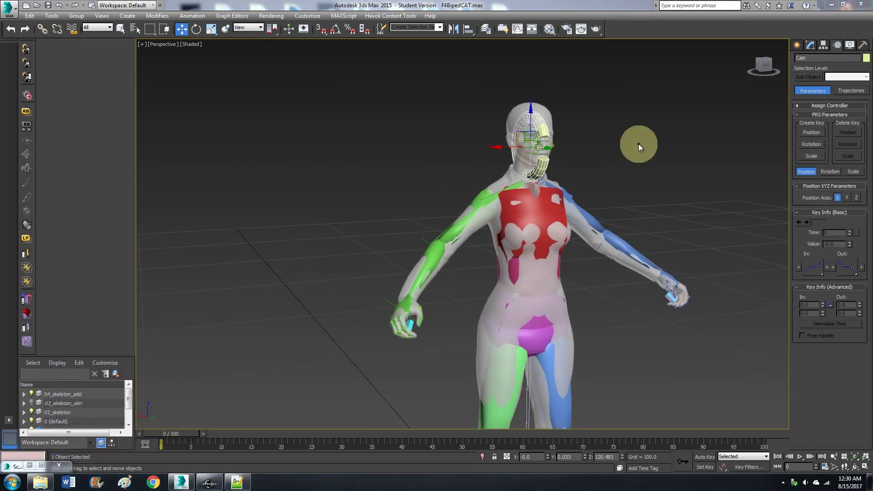
pyautogui.scroll(-5, 561, 132)
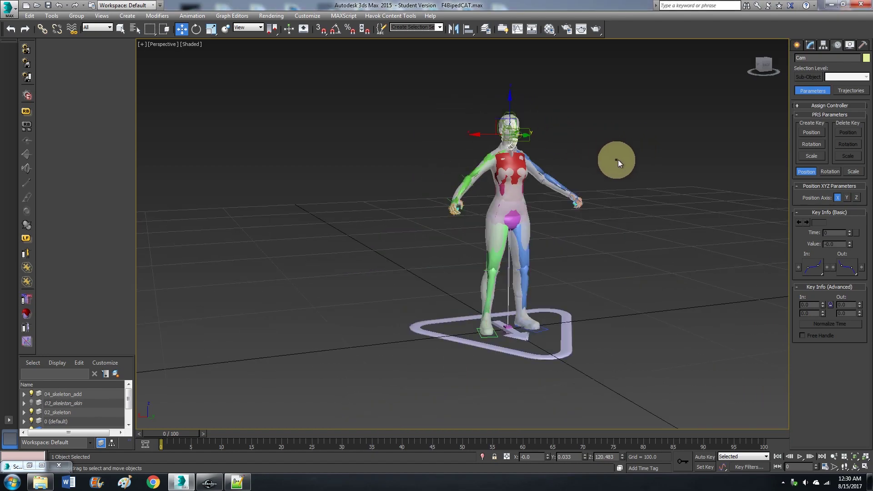